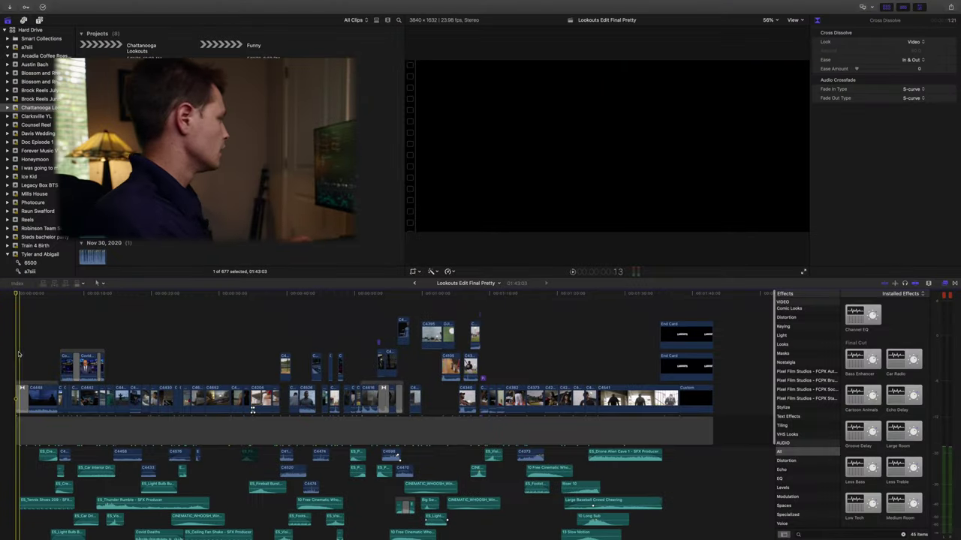
Step: Skim to the baseball-in-hands and player-in-bed shots, then inspect the storyline gap's properties
{"action": "left_click", "coordinate": [237, 370]}
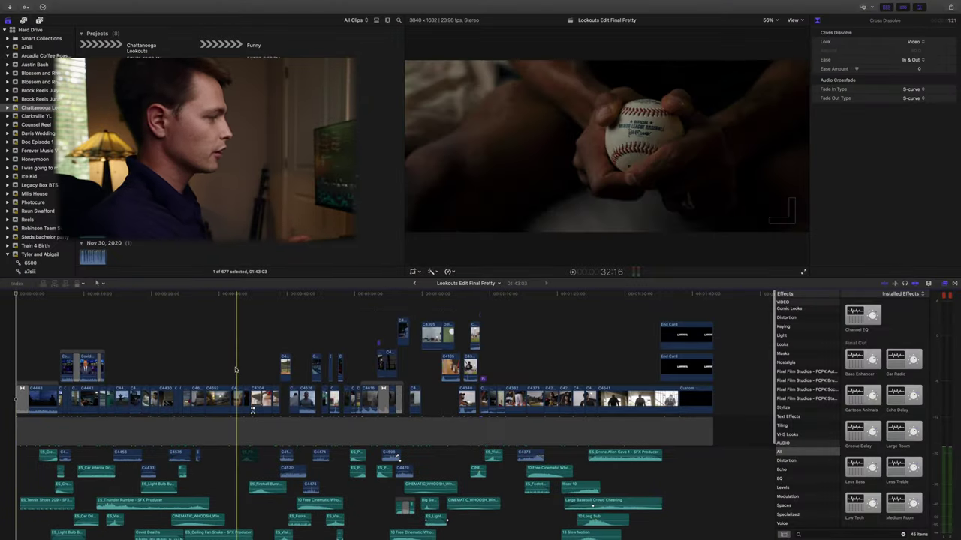
{"action": "scroll", "coordinate": [235, 369], "scroll_direction": "down", "scroll_amount": 3}
{"action": "left_click", "coordinate": [199, 372]}
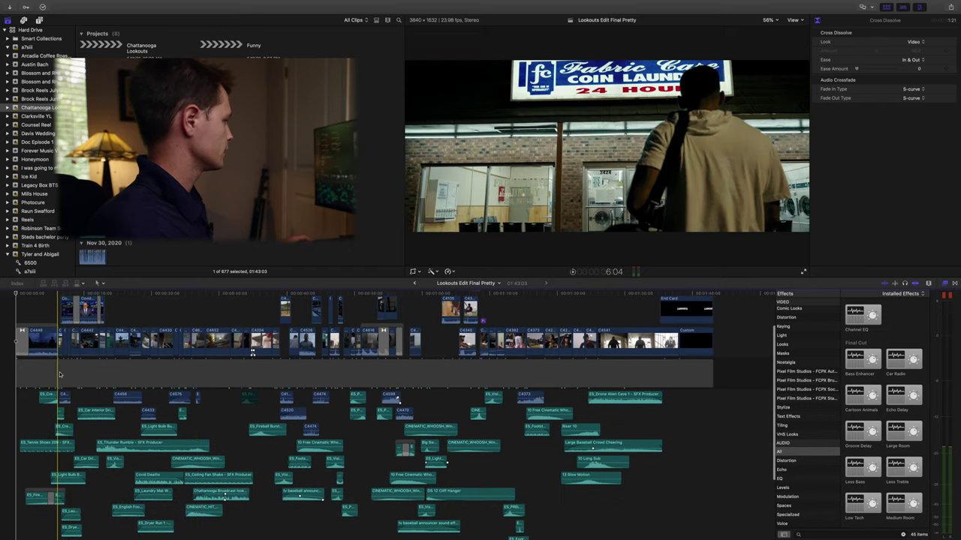
{"action": "left_click", "coordinate": [38, 373]}
{"action": "left_click", "coordinate": [73, 376]}
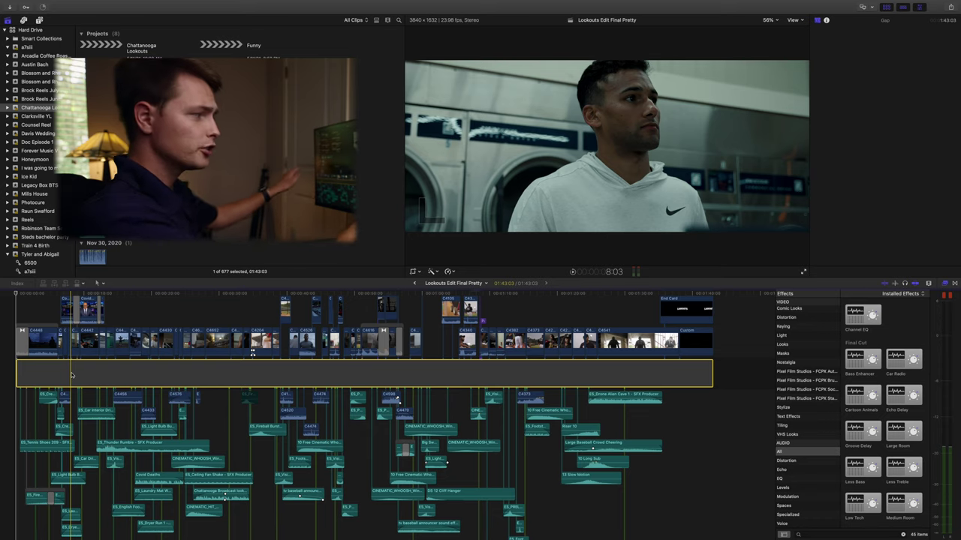
{"action": "scroll", "coordinate": [483, 375], "scroll_direction": "down", "scroll_amount": 4}
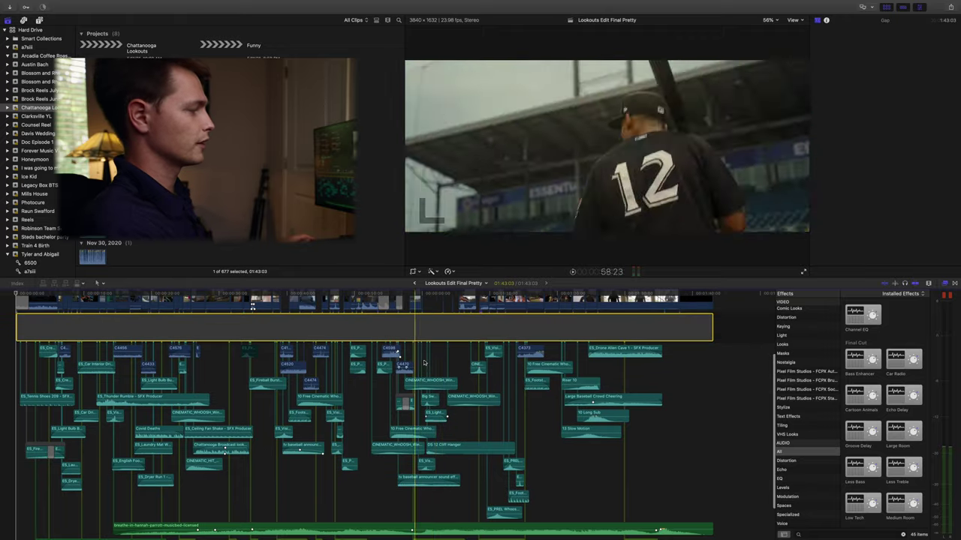
{"action": "scroll", "coordinate": [432, 359], "scroll_direction": "up", "scroll_amount": 4}
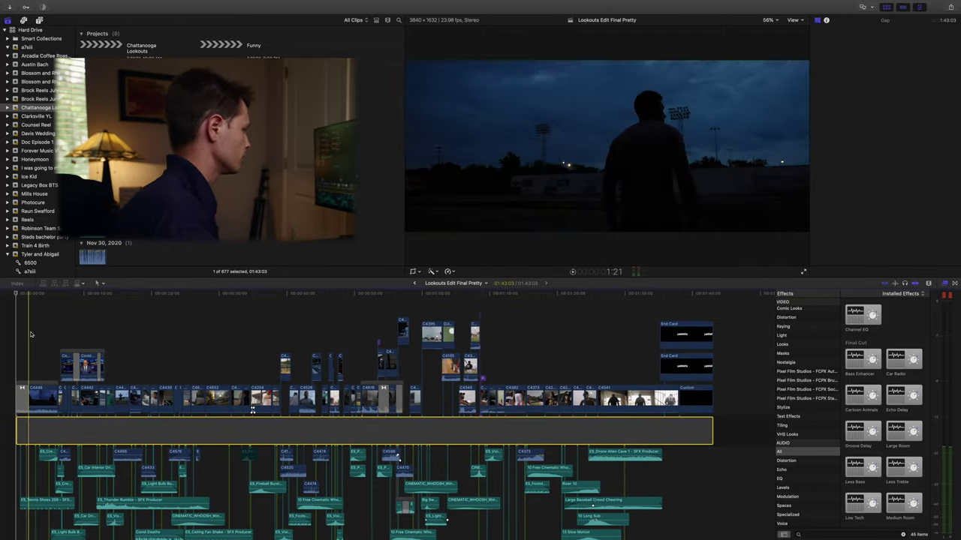
Step: Select clip C4541 and review its compositing, transform, crop and distort settings
{"action": "left_click", "coordinate": [346, 321]}
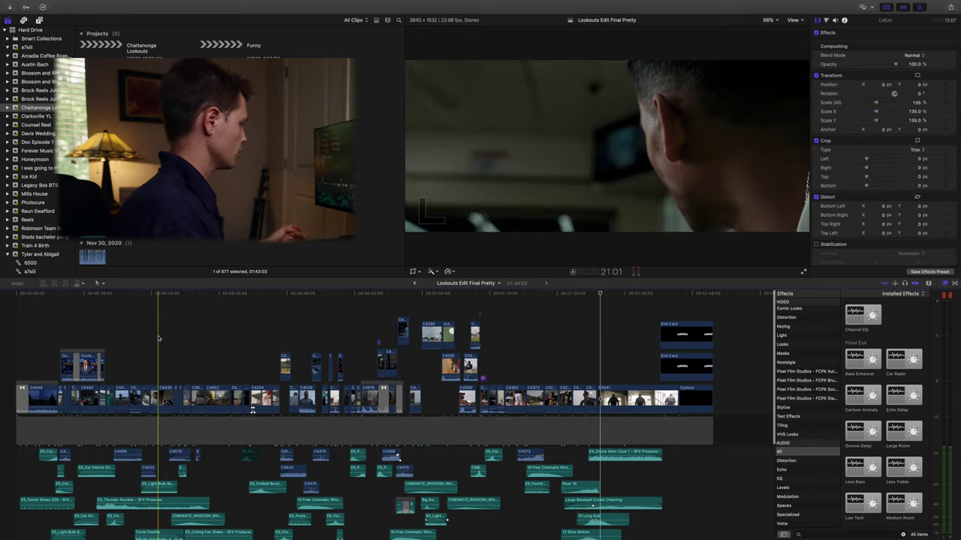
{"action": "scroll", "coordinate": [28, 353], "scroll_direction": "down", "scroll_amount": 5}
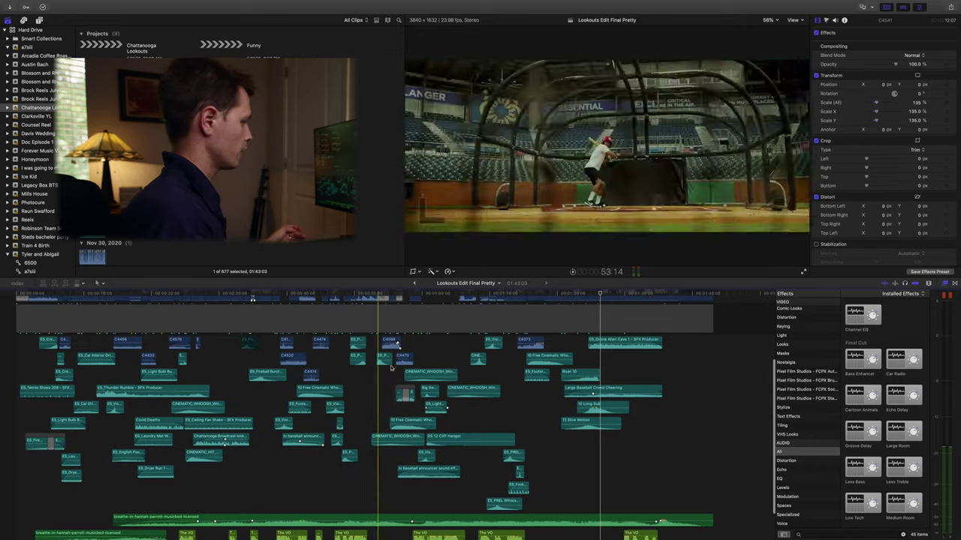
{"action": "scroll", "coordinate": [443, 436], "scroll_direction": "down", "scroll_amount": 2}
{"action": "scroll", "coordinate": [247, 432], "scroll_direction": "up", "scroll_amount": 4}
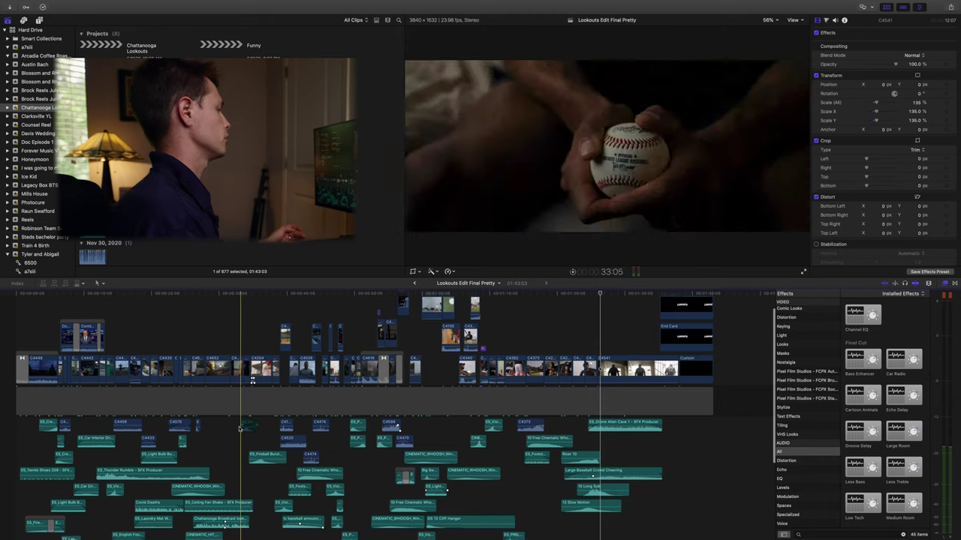
{"action": "scroll", "coordinate": [122, 428], "scroll_direction": "down", "scroll_amount": 2}
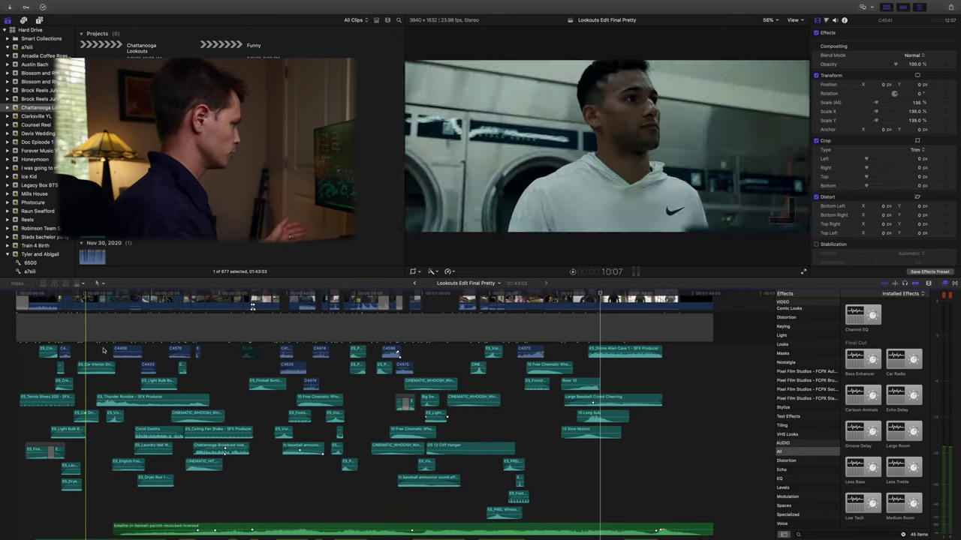
{"action": "scroll", "coordinate": [364, 413], "scroll_direction": "up", "scroll_amount": 3}
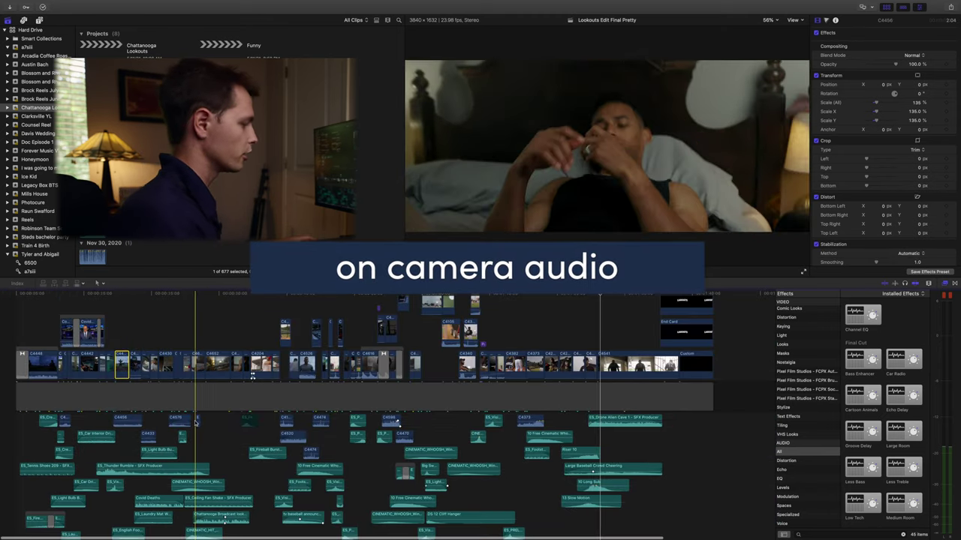
{"action": "key", "text": "super+equal"}
{"action": "scroll", "coordinate": [193, 425], "scroll_direction": "down", "scroll_amount": 3}
{"action": "scroll", "coordinate": [193, 425], "scroll_direction": "left", "scroll_amount": 10}
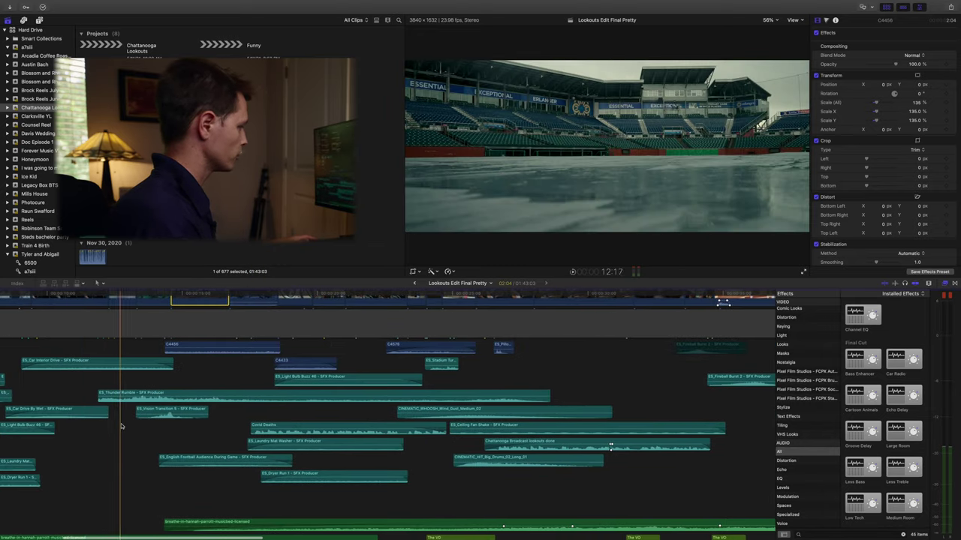
{"action": "scroll", "coordinate": [98, 418], "scroll_direction": "left", "scroll_amount": 10}
{"action": "key", "text": "shift+z"}
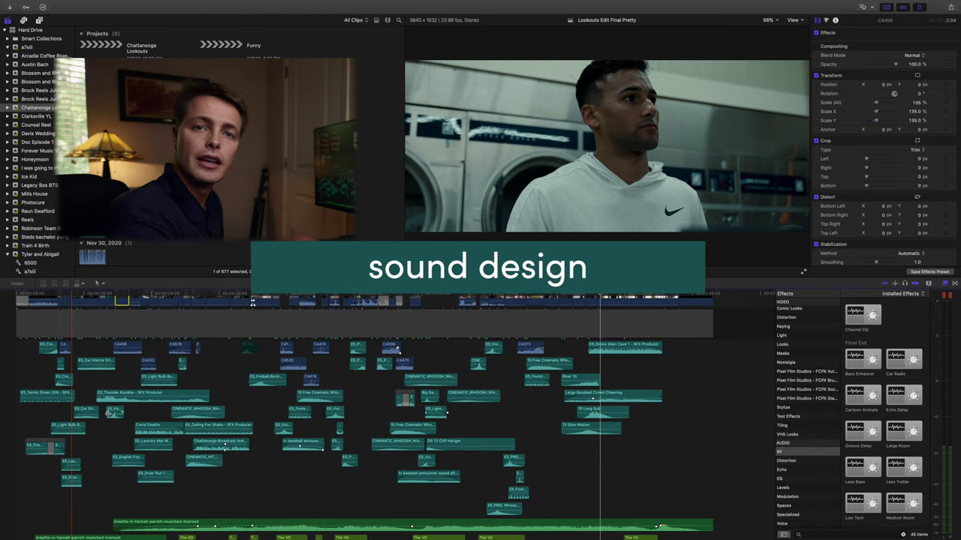
{"action": "scroll", "coordinate": [120, 401], "scroll_direction": "down", "scroll_amount": 1}
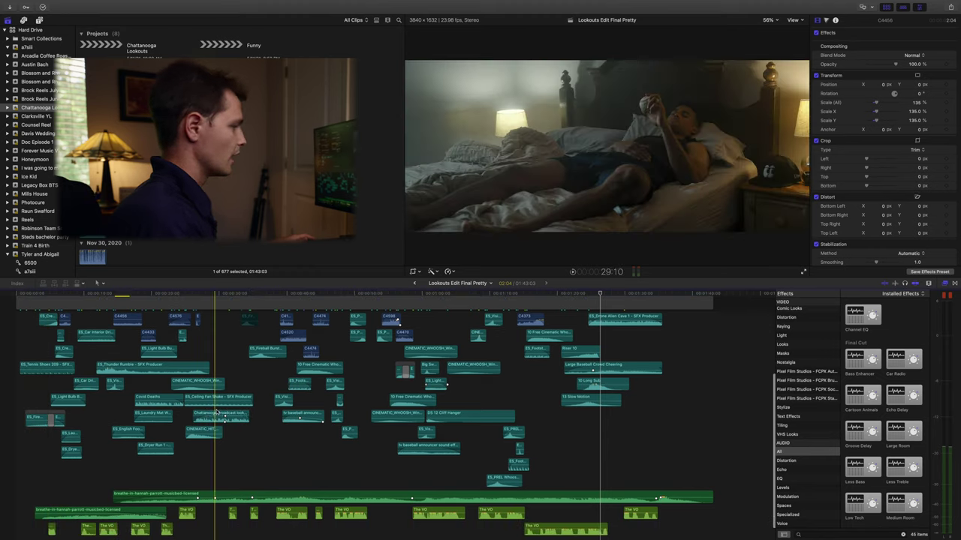
{"action": "scroll", "coordinate": [217, 411], "scroll_direction": "up", "scroll_amount": 5}
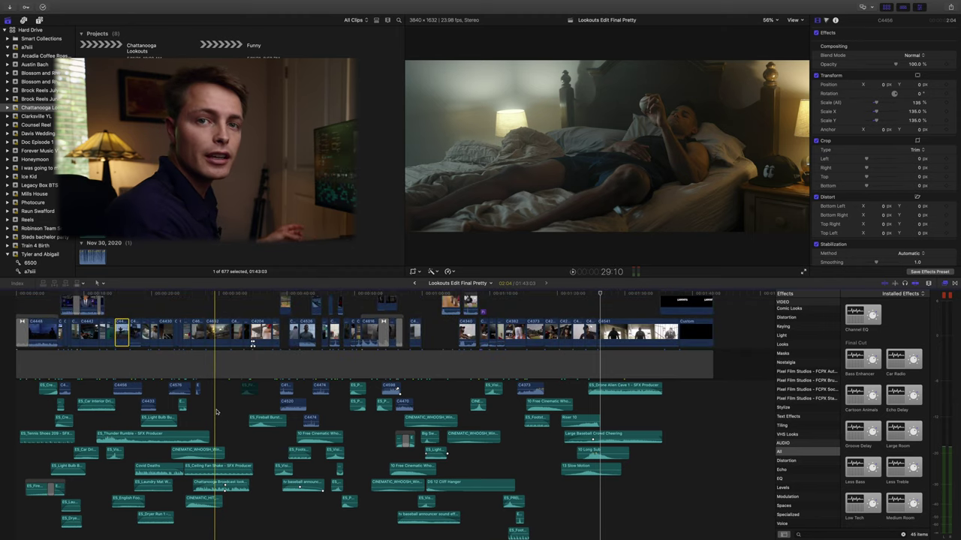
{"action": "scroll", "coordinate": [233, 413], "scroll_direction": "down", "scroll_amount": 8}
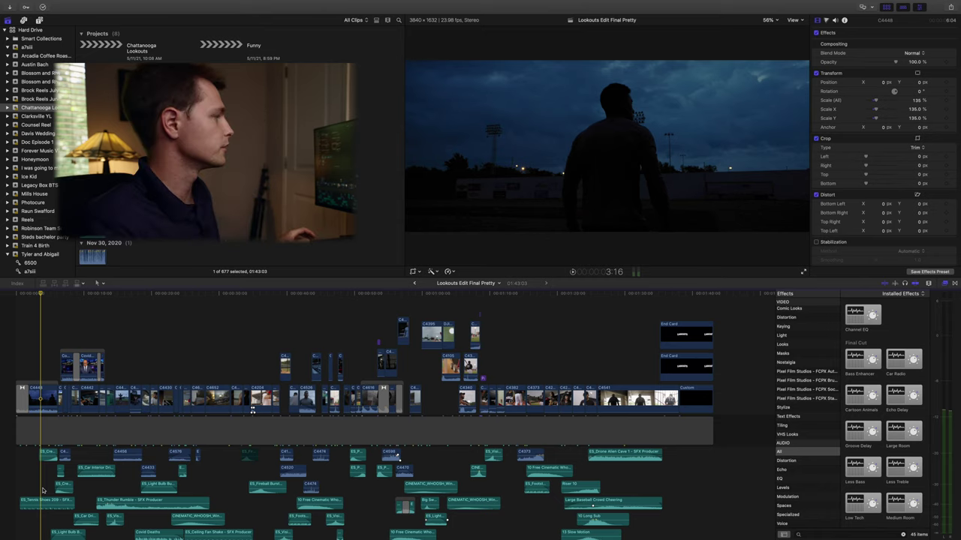
{"action": "key", "text": "space"}
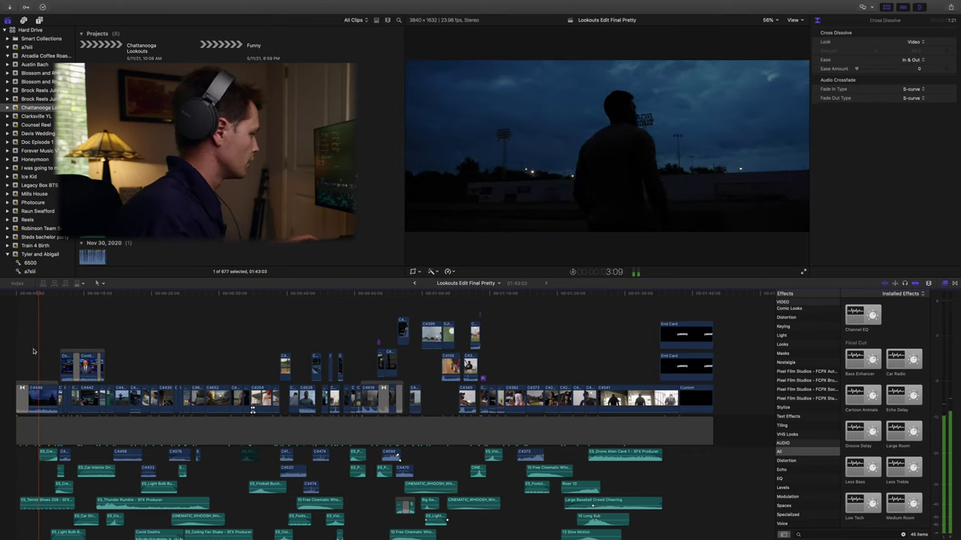
Step: Zoom into the sound effects and inspect the Fire Truck Siren and both stacked Crescendo Suspense clips
{"action": "key", "text": "super+equal"}
{"action": "key", "text": "super+equal"}
{"action": "key", "text": "super+equal"}
{"action": "scroll", "coordinate": [45, 375], "scroll_direction": "down", "scroll_amount": 3}
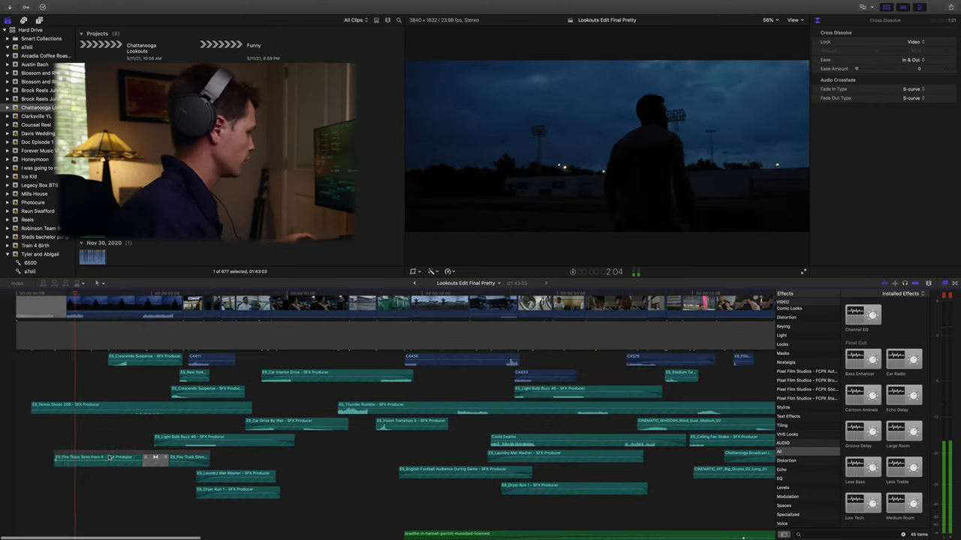
{"action": "left_click", "coordinate": [109, 457]}
{"action": "left_click", "coordinate": [126, 362]}
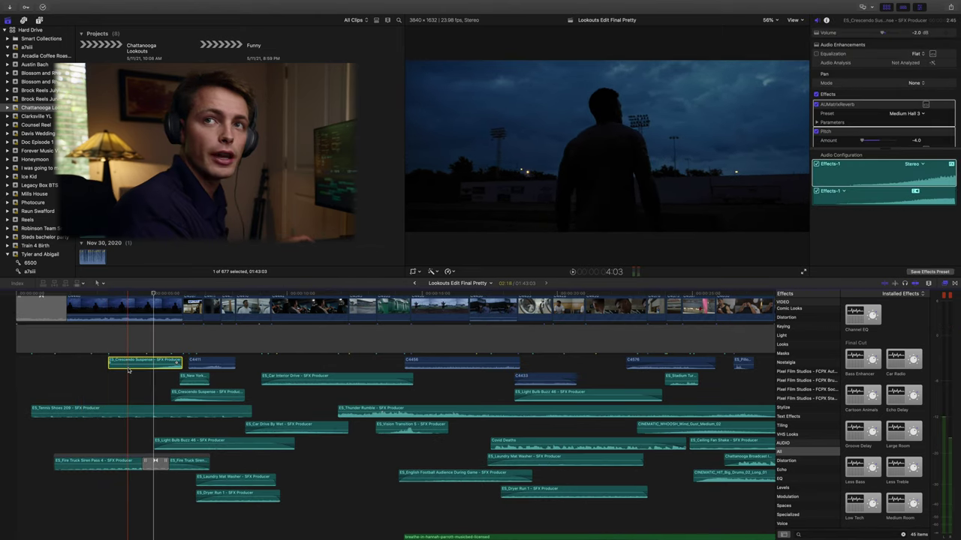
{"action": "left_click", "coordinate": [201, 393]}
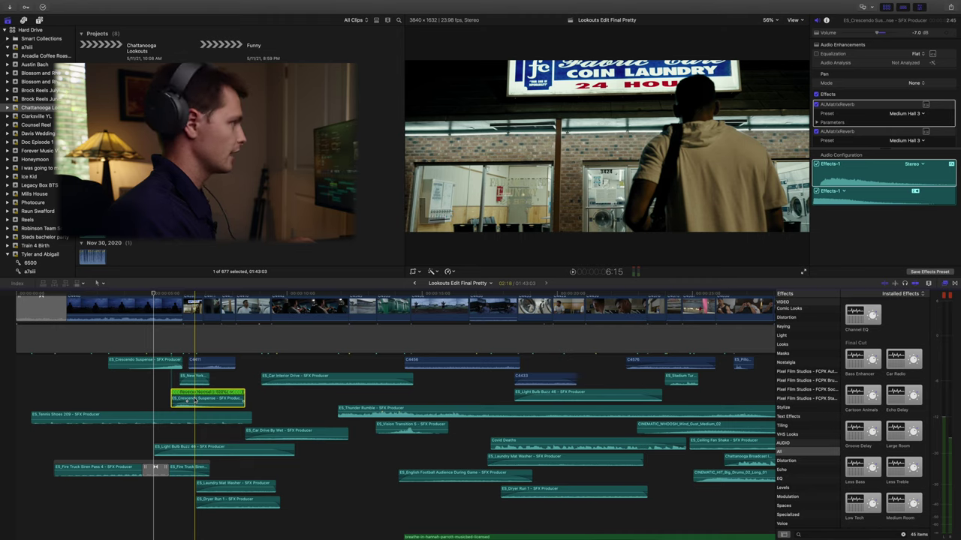
{"action": "scroll", "coordinate": [189, 401], "scroll_direction": "down", "scroll_amount": 2}
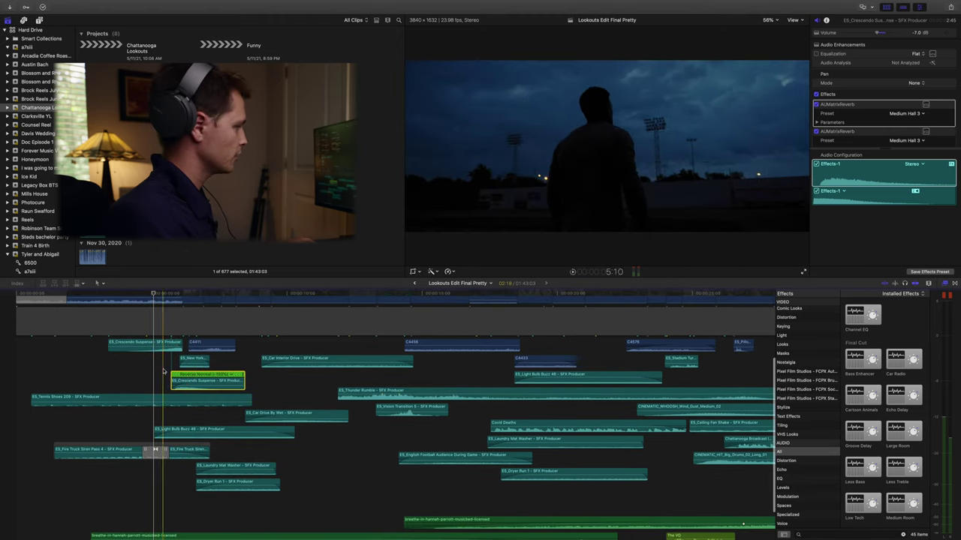
{"action": "scroll", "coordinate": [154, 355], "scroll_direction": "up", "scroll_amount": 5}
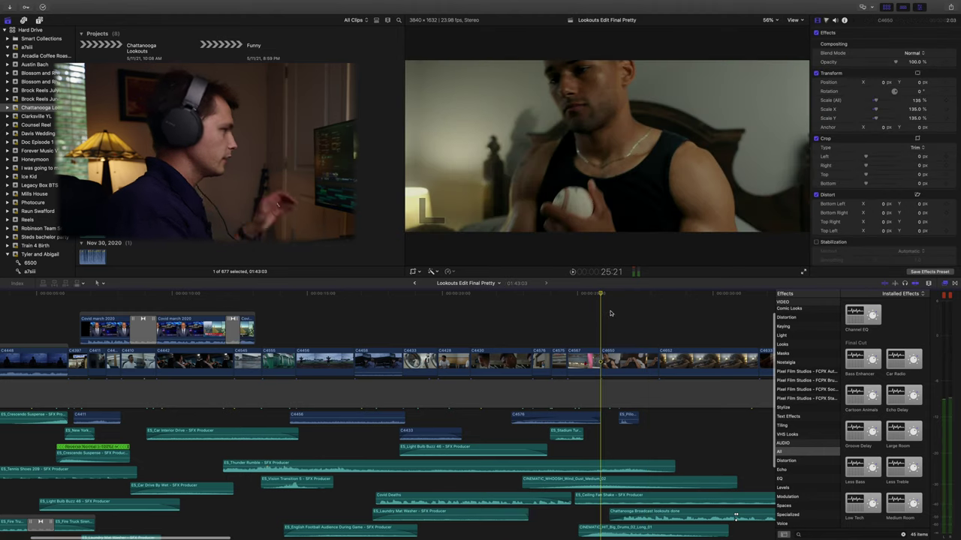
{"action": "left_click", "coordinate": [658, 306]}
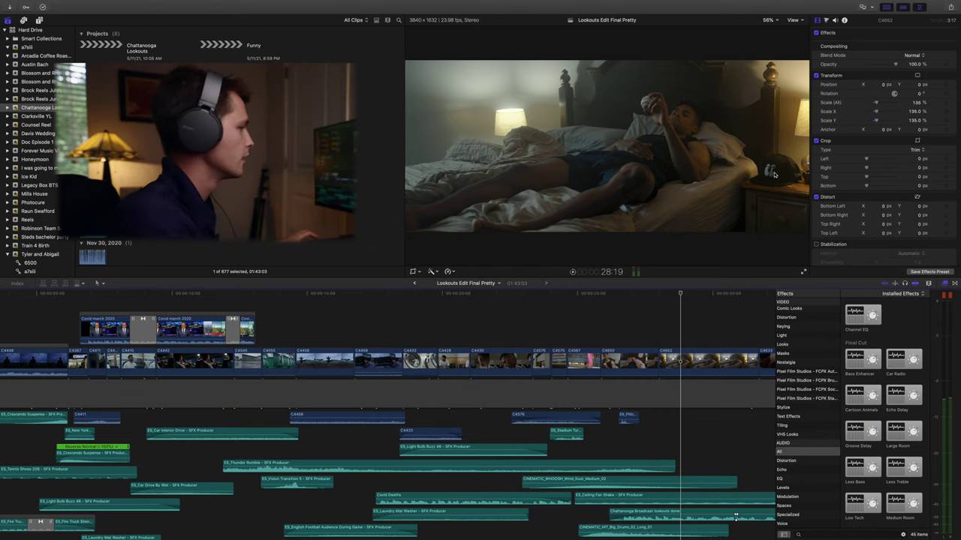
{"action": "key", "text": "j"}
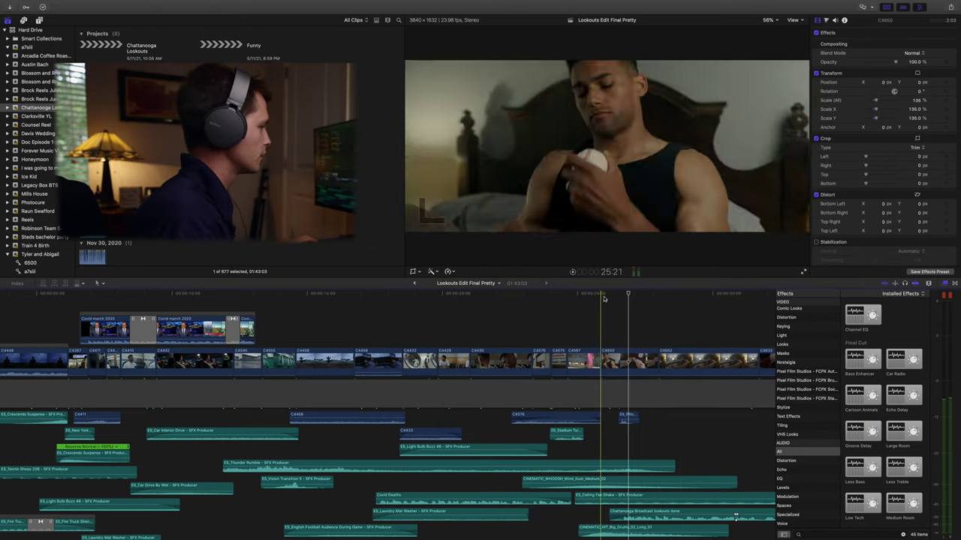
{"action": "key", "text": "k"}
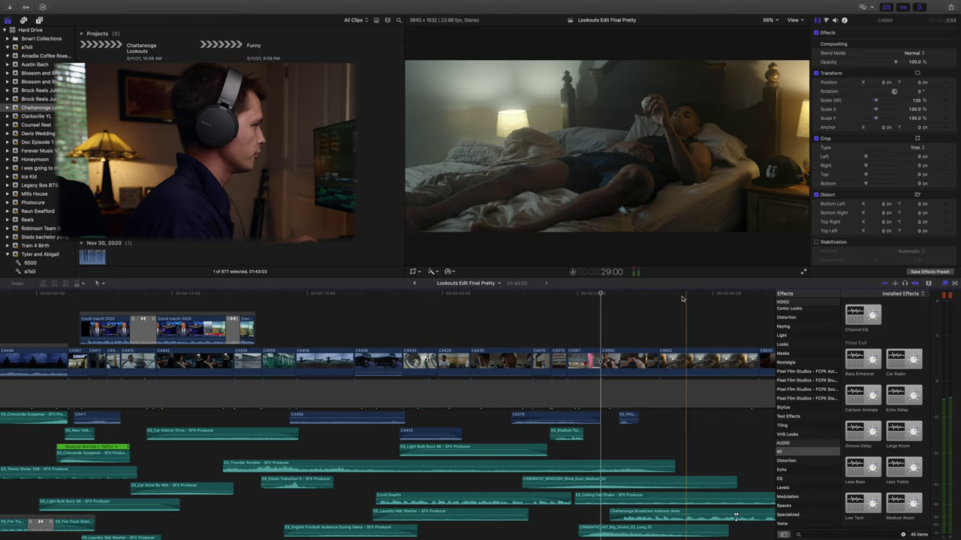
{"action": "key", "text": "l"}
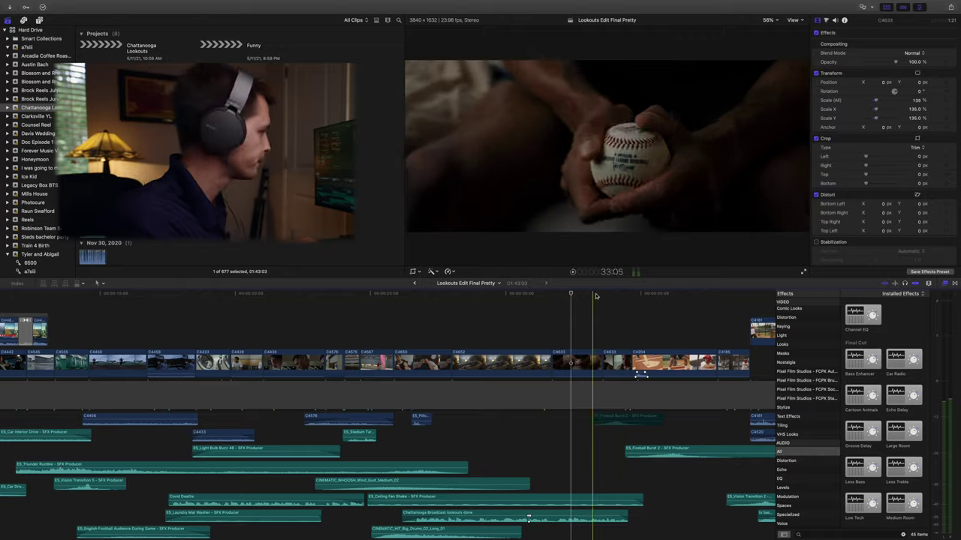
{"action": "scroll", "coordinate": [581, 315], "scroll_direction": "down", "scroll_amount": 2}
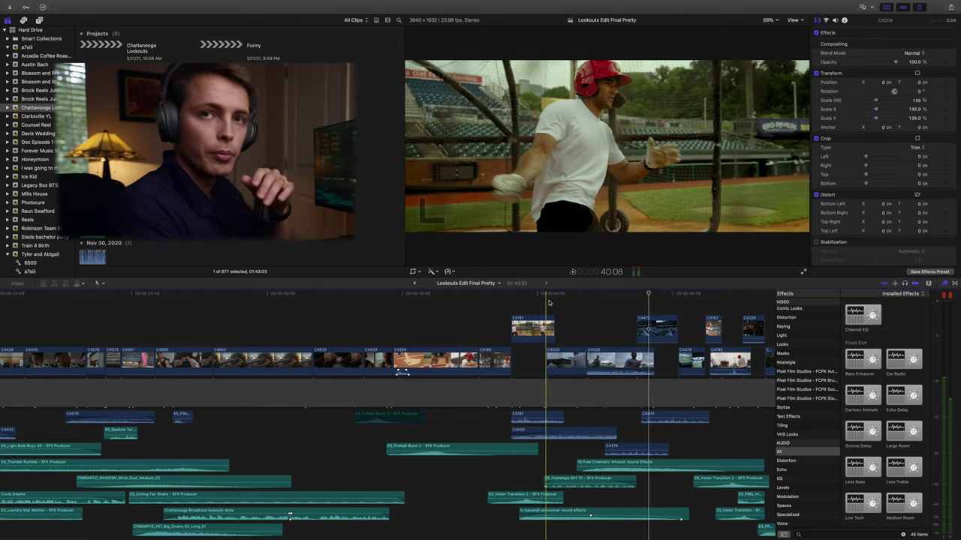
{"action": "scroll", "coordinate": [566, 395], "scroll_direction": "down", "scroll_amount": 5}
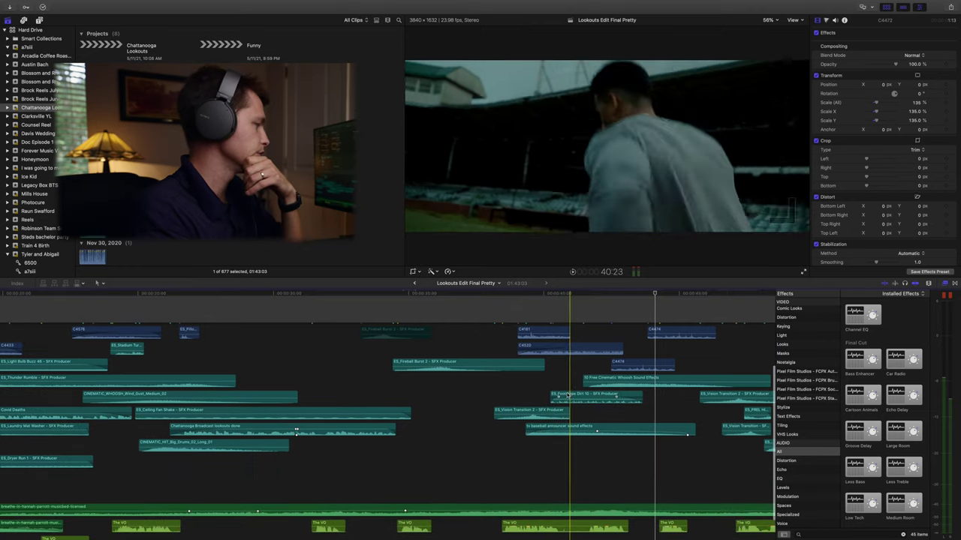
{"action": "scroll", "coordinate": [577, 403], "scroll_direction": "up", "scroll_amount": 2}
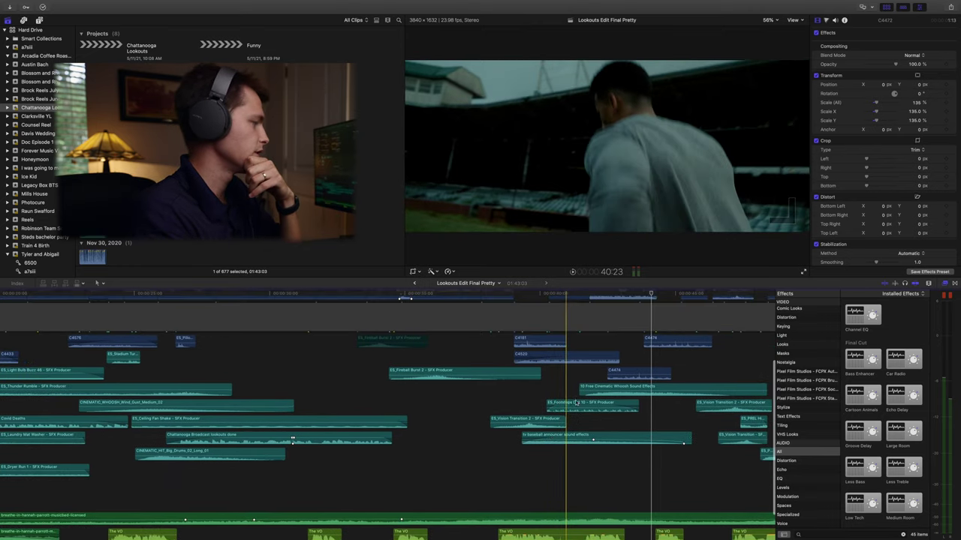
{"action": "scroll", "coordinate": [575, 403], "scroll_direction": "up", "scroll_amount": 6}
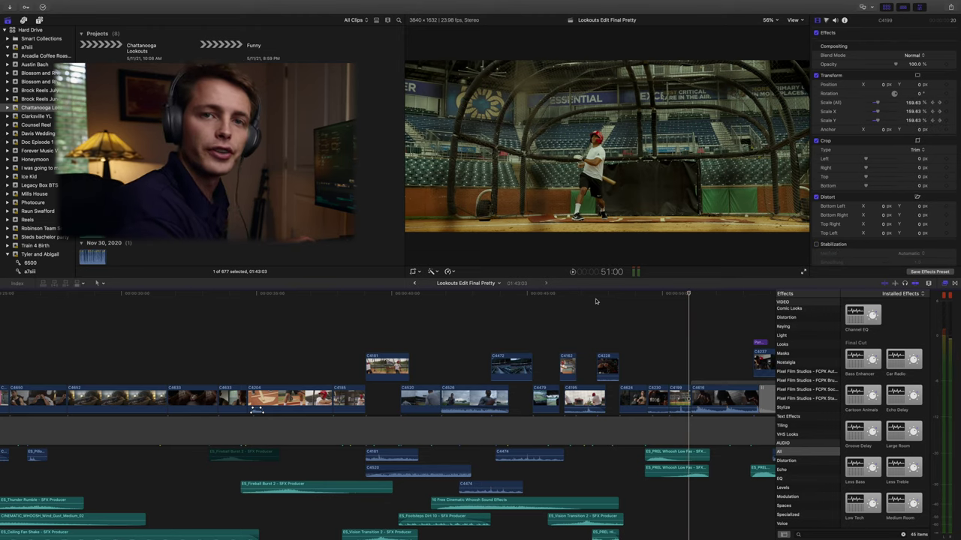
{"action": "left_click", "coordinate": [593, 302]}
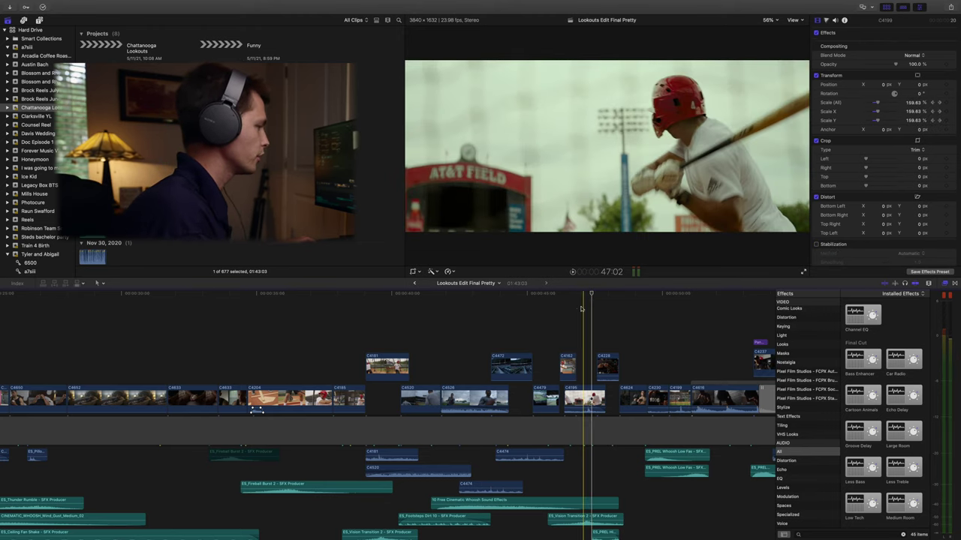
{"action": "left_click", "coordinate": [607, 308]}
{"action": "key", "text": "super+equal"}
{"action": "key", "text": "super+equal"}
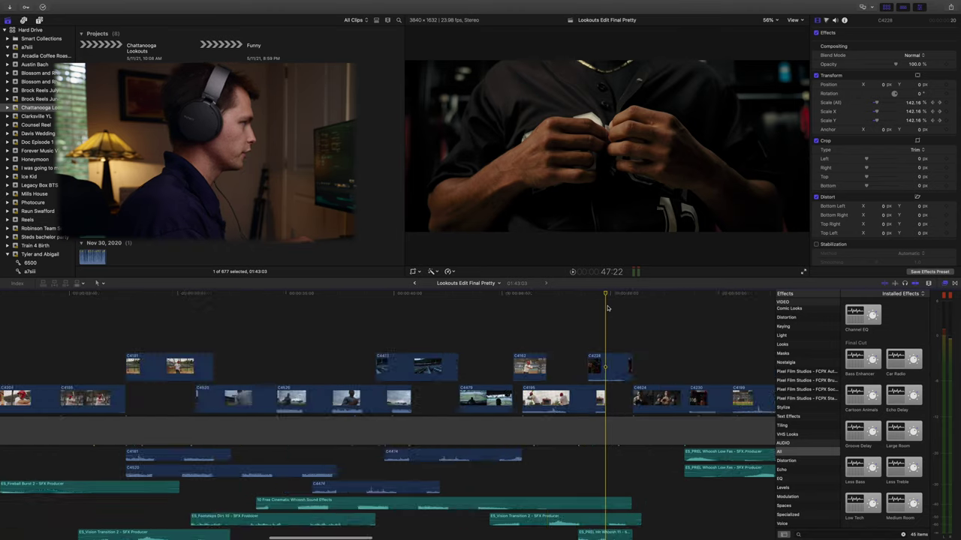
{"action": "scroll", "coordinate": [609, 308], "scroll_direction": "right", "scroll_amount": 1}
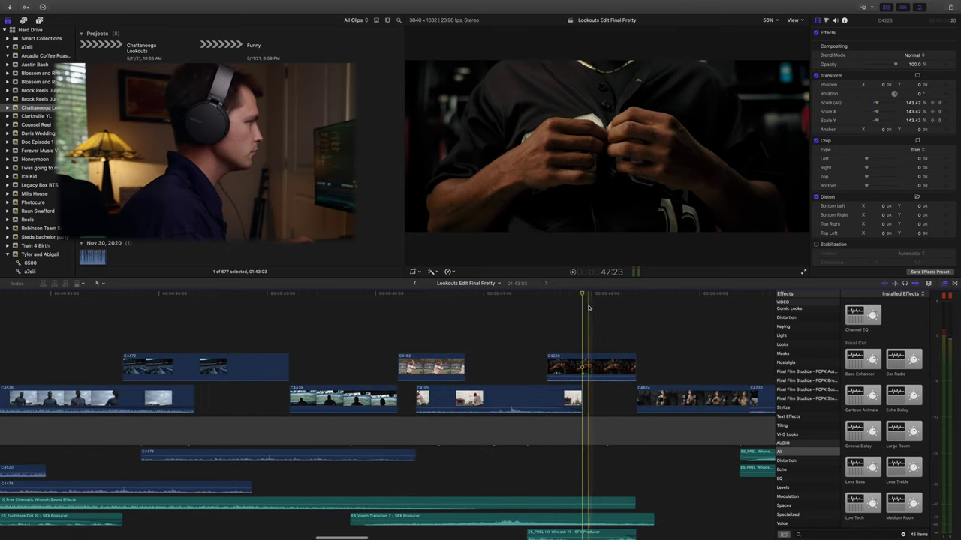
{"action": "scroll", "coordinate": [488, 318], "scroll_direction": "left", "scroll_amount": 1}
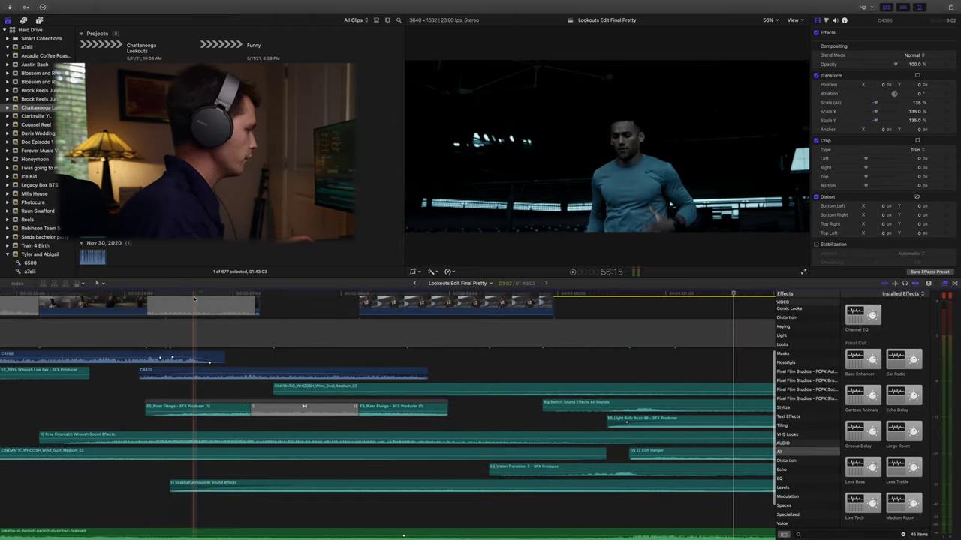
{"action": "scroll", "coordinate": [193, 297], "scroll_direction": "down", "scroll_amount": 3}
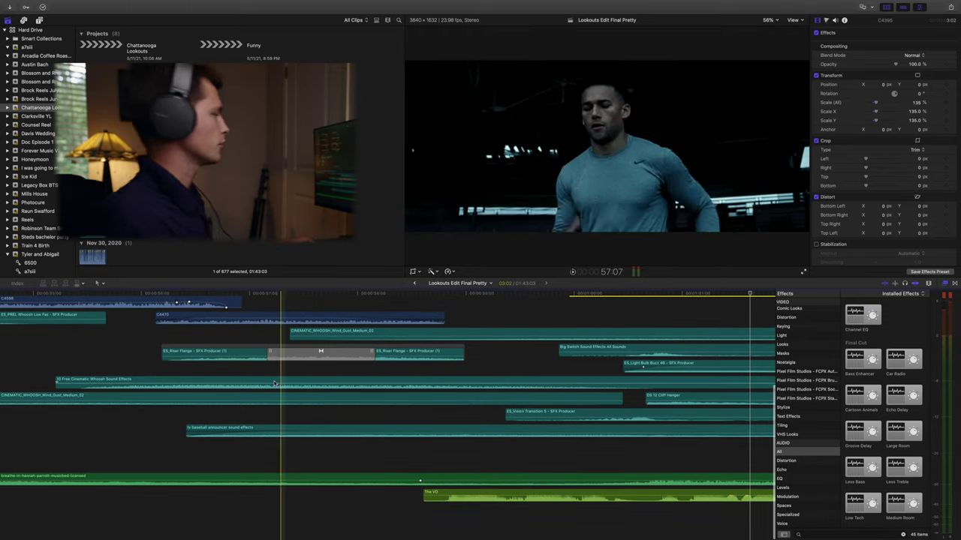
{"action": "scroll", "coordinate": [264, 381], "scroll_direction": "up", "scroll_amount": 3}
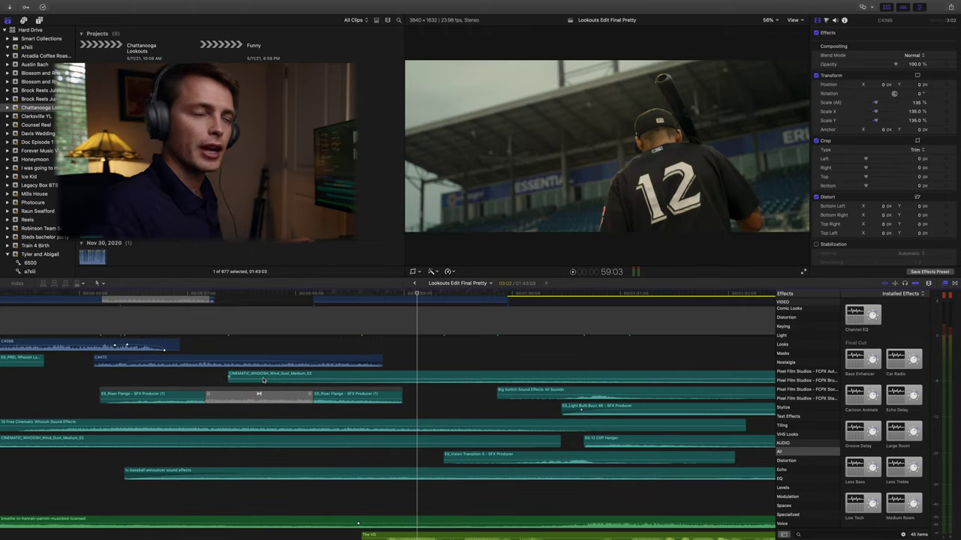
{"action": "scroll", "coordinate": [267, 377], "scroll_direction": "up", "scroll_amount": 5}
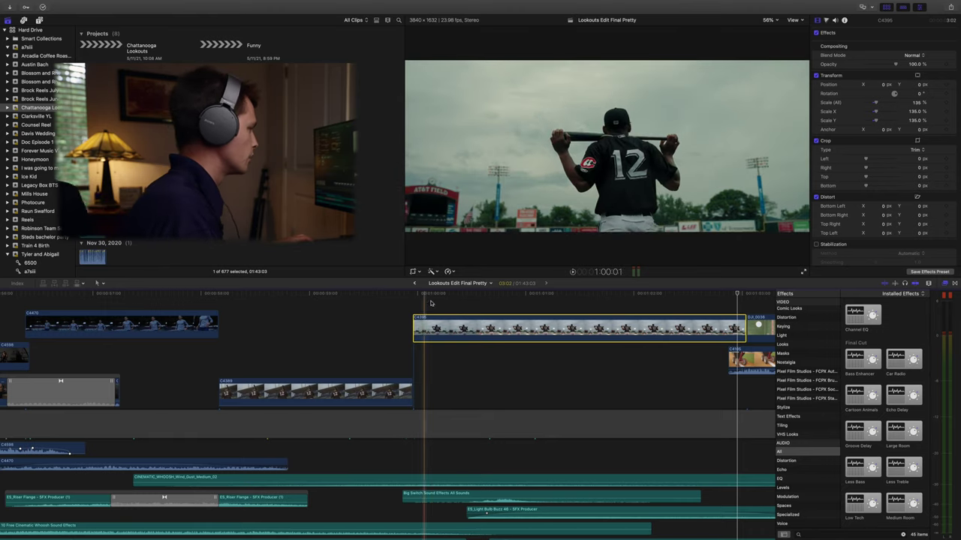
{"action": "scroll", "coordinate": [456, 324], "scroll_direction": "right", "scroll_amount": 1}
{"action": "scroll", "coordinate": [455, 324], "scroll_direction": "up", "scroll_amount": 1}
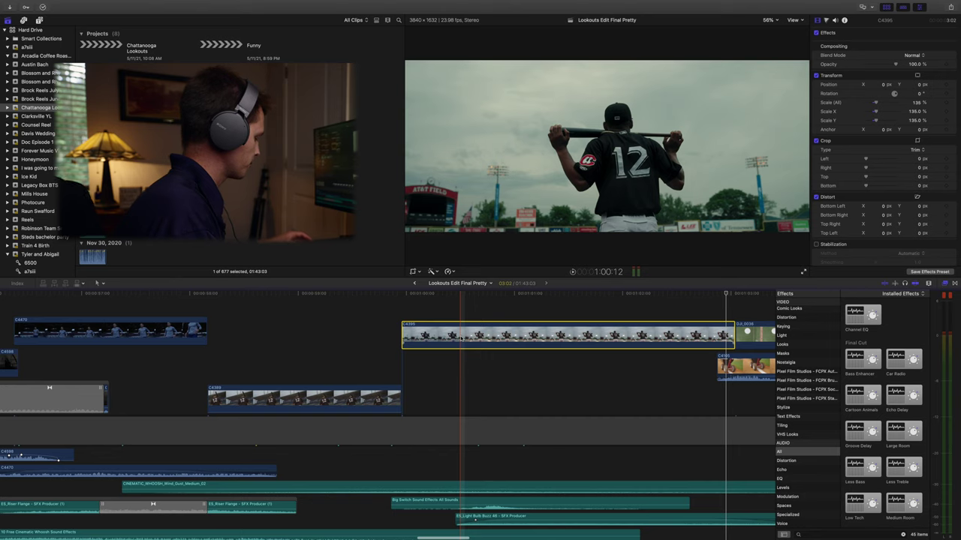
Step: Duplicate clip C4395 into the lane above, reverse the copy, then reset its speed to Normal (100%)
{"action": "left_click_drag", "start_coordinate": [463, 319], "coordinate": [464, 308]}
{"action": "key", "text": "super+r"}
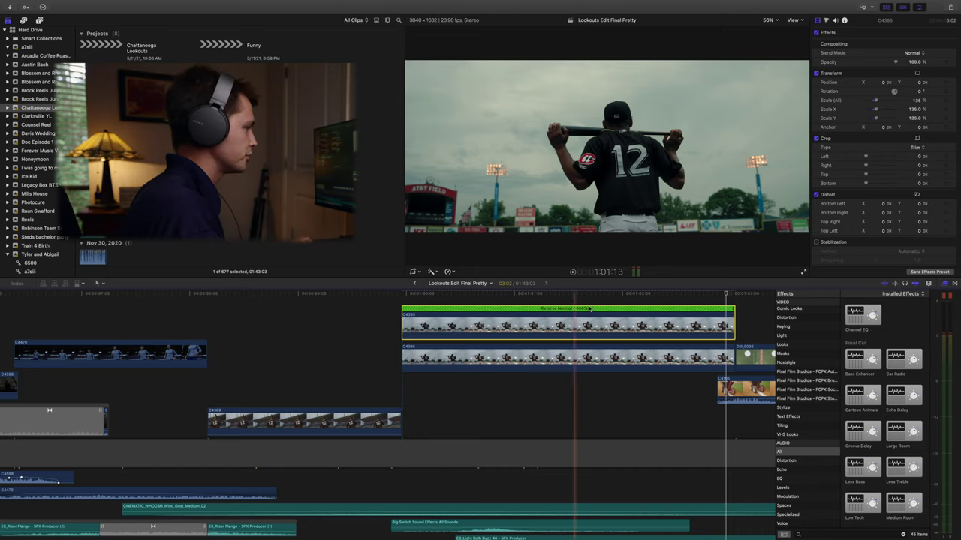
{"action": "left_click", "coordinate": [592, 309]}
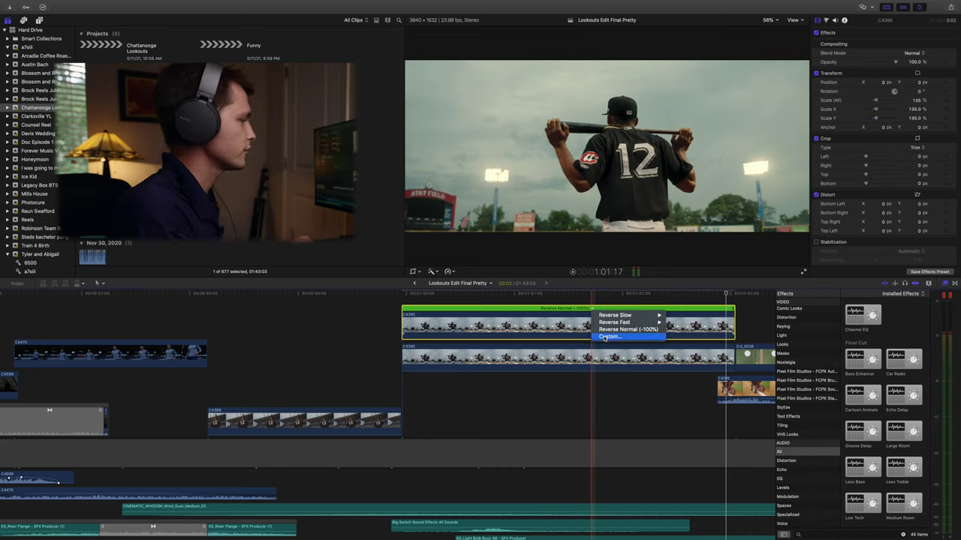
{"action": "left_click", "coordinate": [615, 330]}
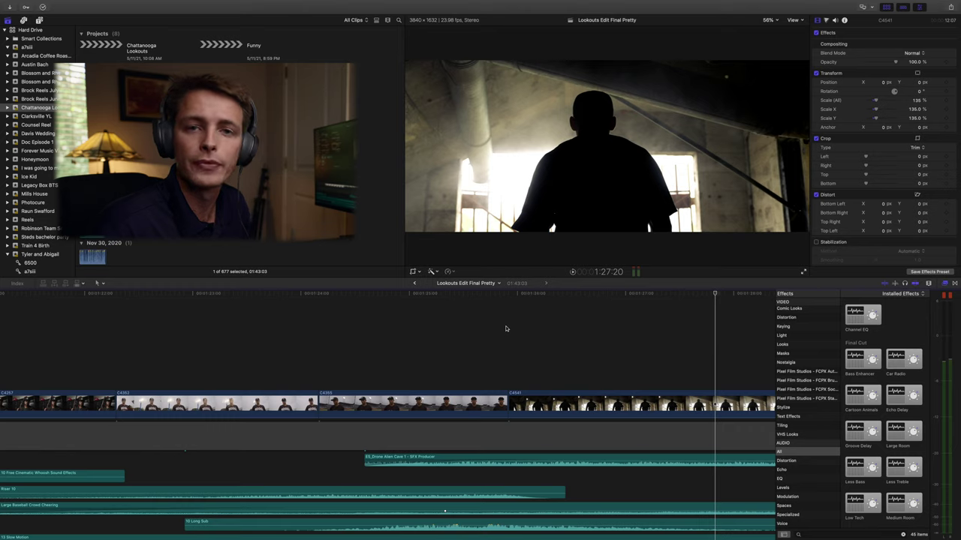
Step: Enable skimming, select silhouette clip C4541 and slow it to 50% speed
{"action": "key", "text": "s"}
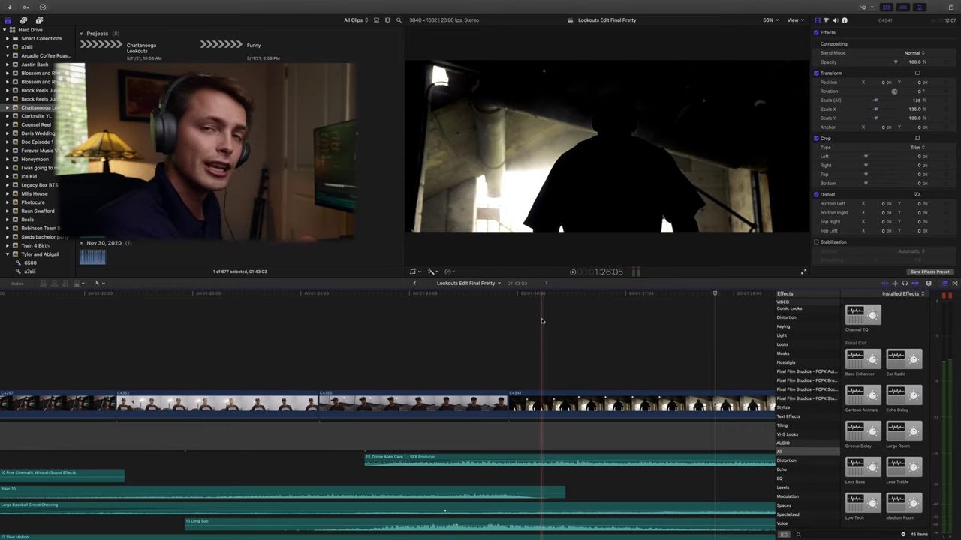
{"action": "key", "text": "c"}
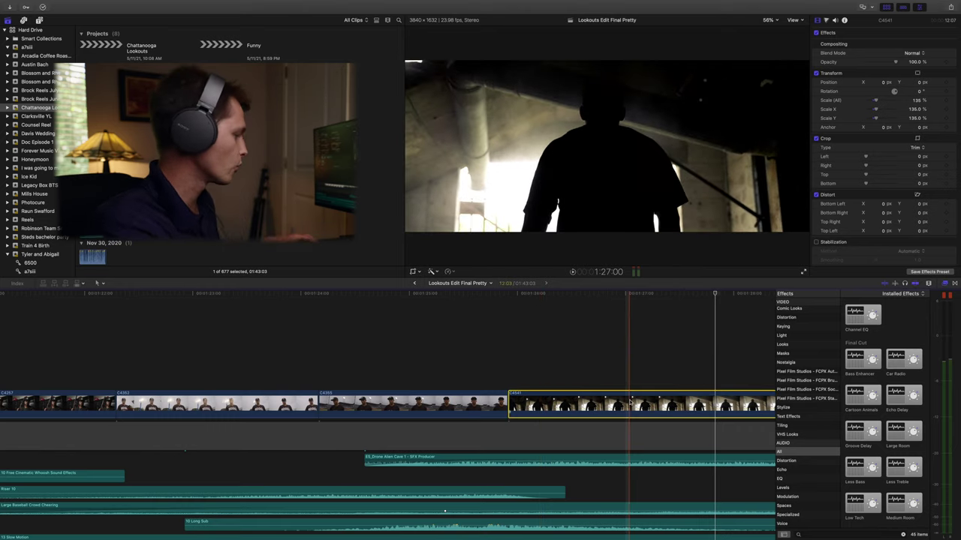
{"action": "key", "text": "shift+s"}
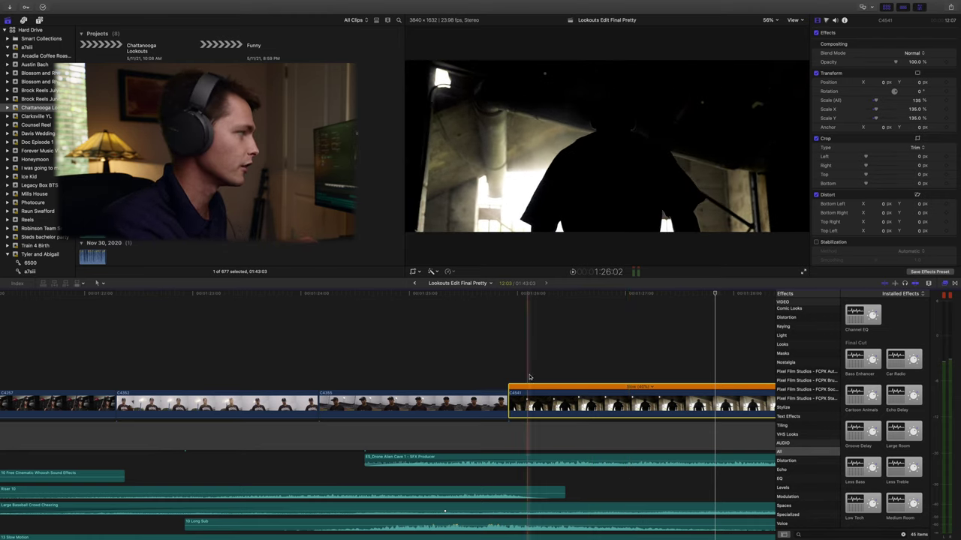
{"action": "scroll", "coordinate": [510, 373], "scroll_direction": "right", "scroll_amount": 5}
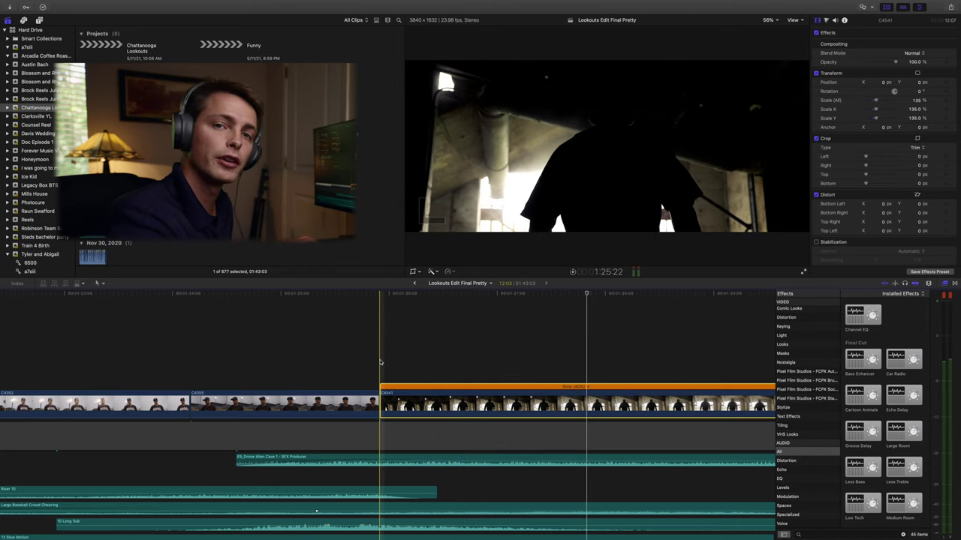
{"action": "scroll", "coordinate": [380, 363], "scroll_direction": "right", "scroll_amount": 10}
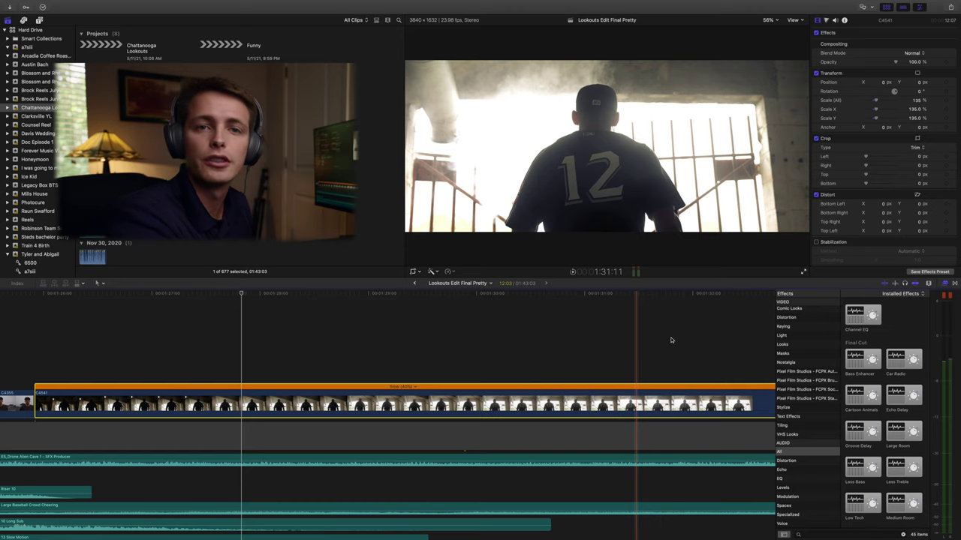
{"action": "scroll", "coordinate": [671, 340], "scroll_direction": "right", "scroll_amount": 4}
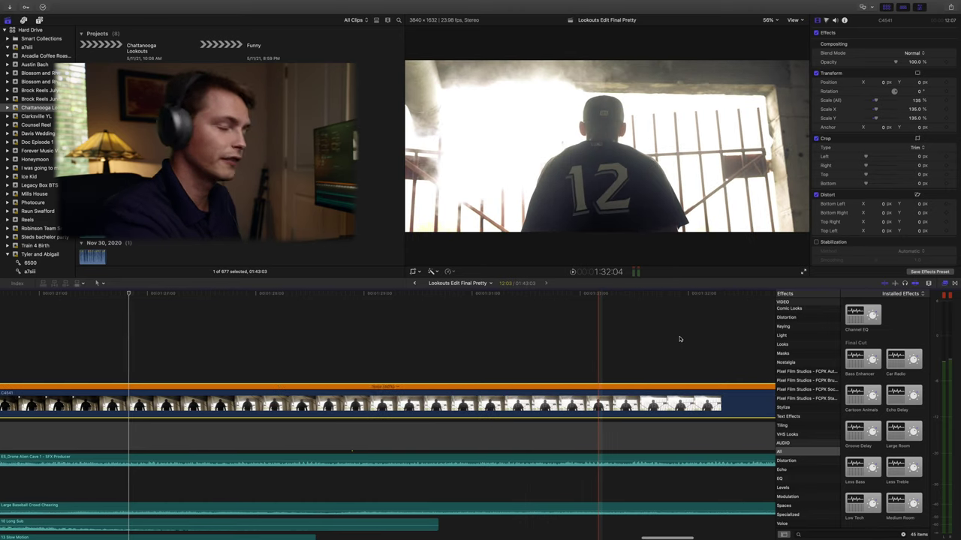
{"action": "scroll", "coordinate": [679, 340], "scroll_direction": "left", "scroll_amount": 8}
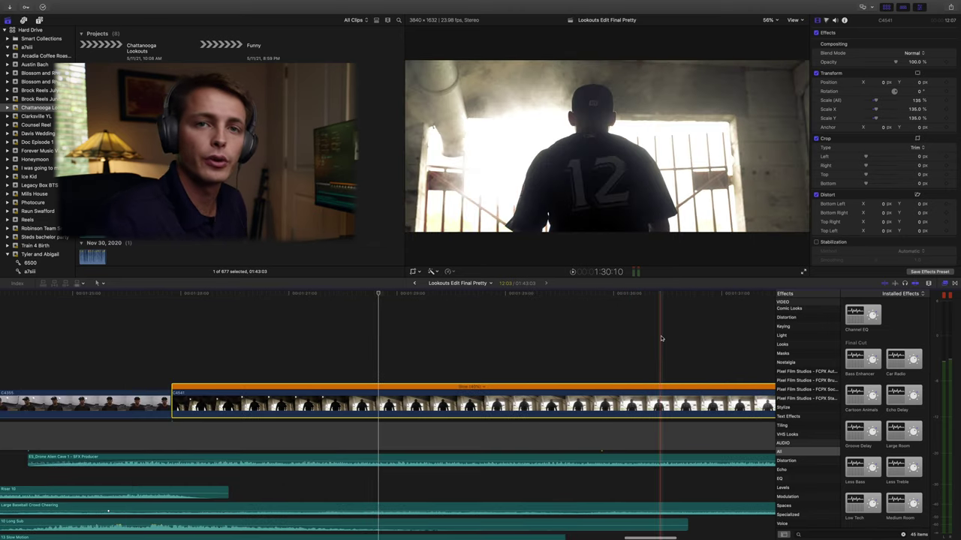